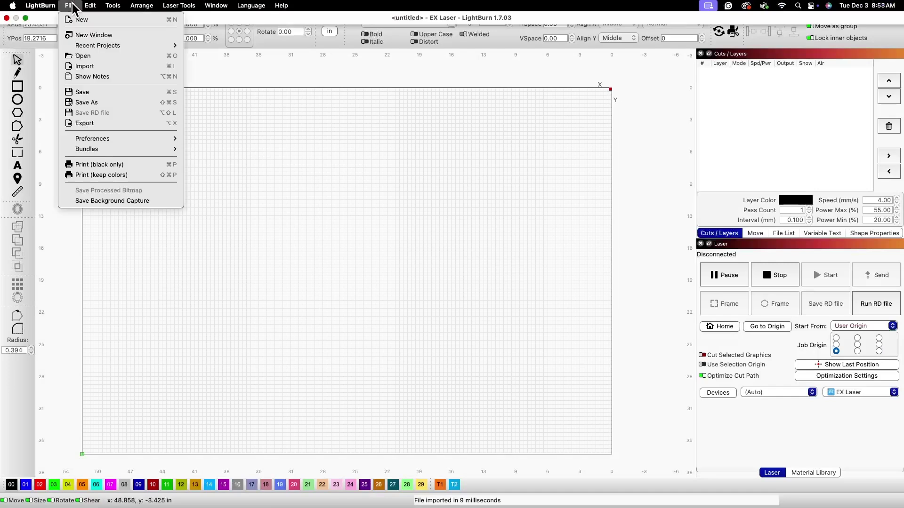
- Import the Santa Stops Here.ai design onto the canvas
left_click(85, 68)
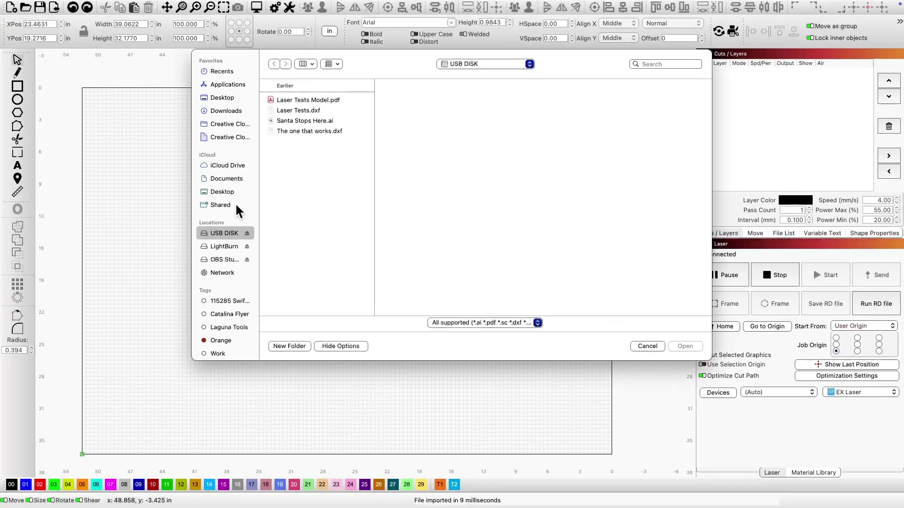
left_click(327, 121)
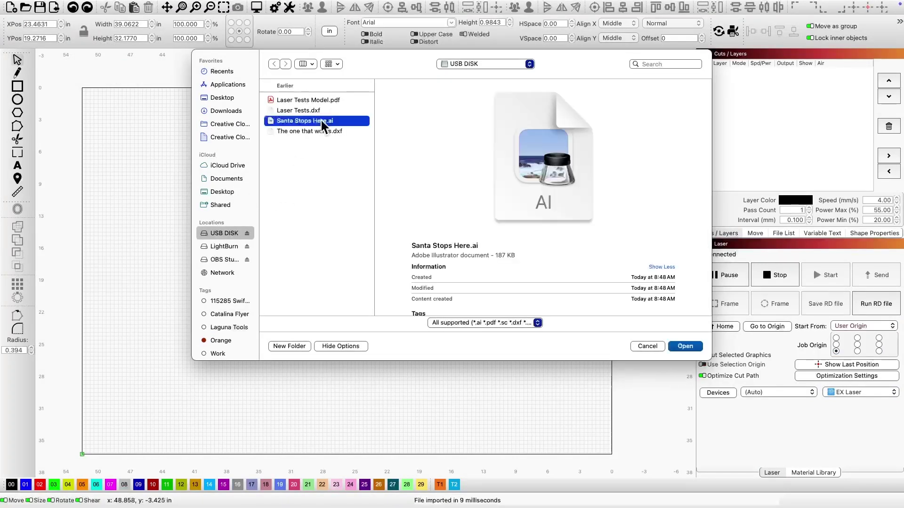
left_click(686, 347)
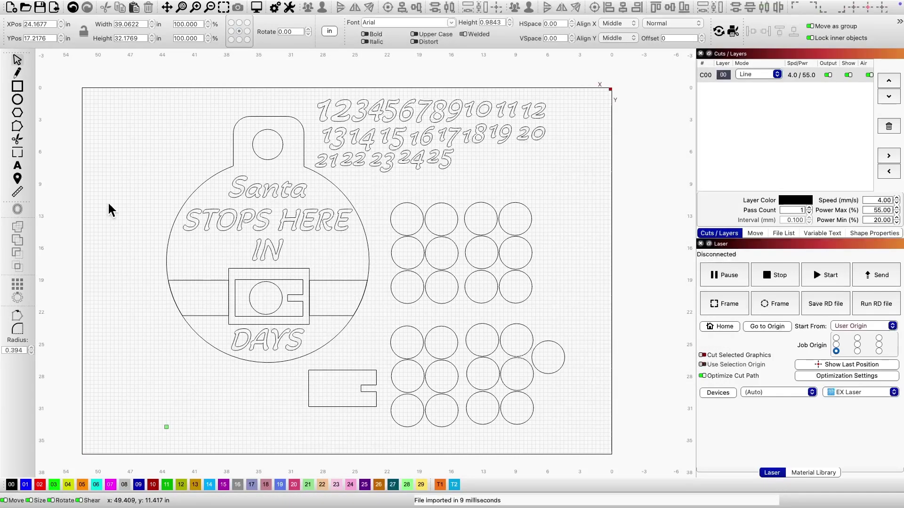
scroll(81, 192, "down", 3)
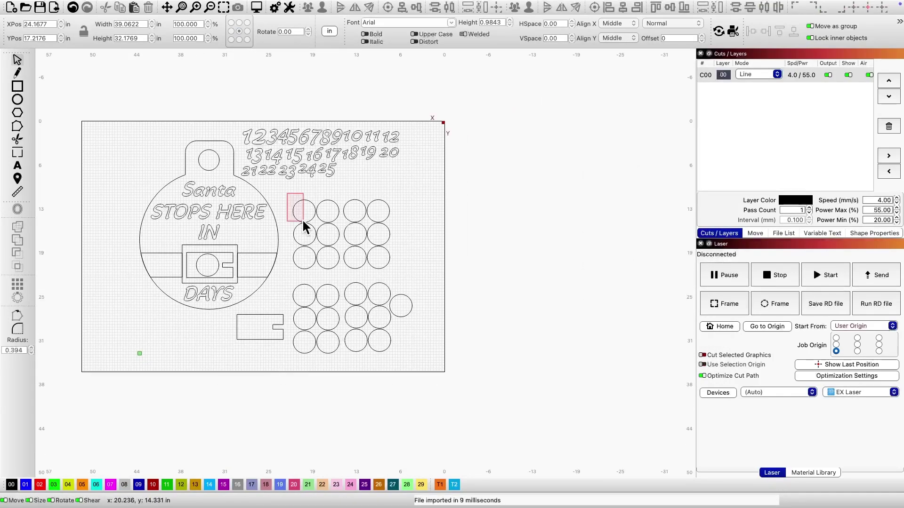
- Move all 25 circles off the board to the right
left_click_drag(304, 222, 403, 283)
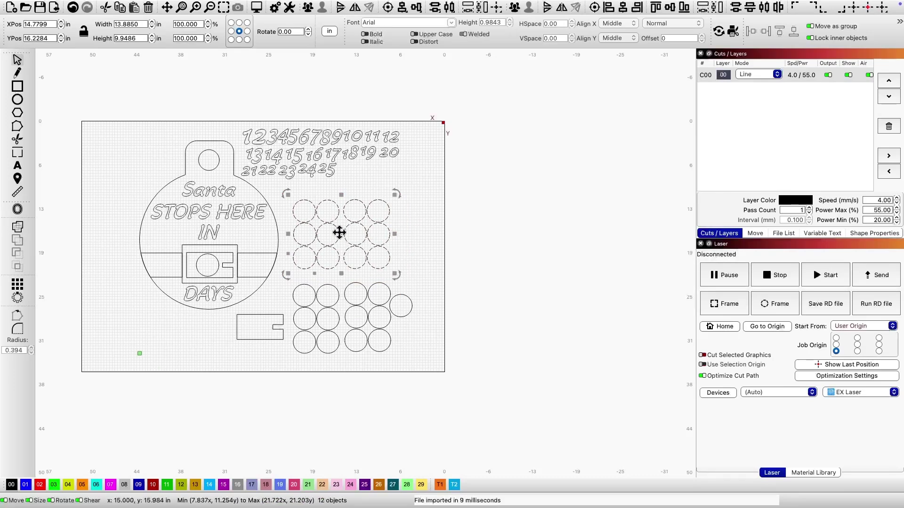
left_click_drag(338, 233, 342, 247)
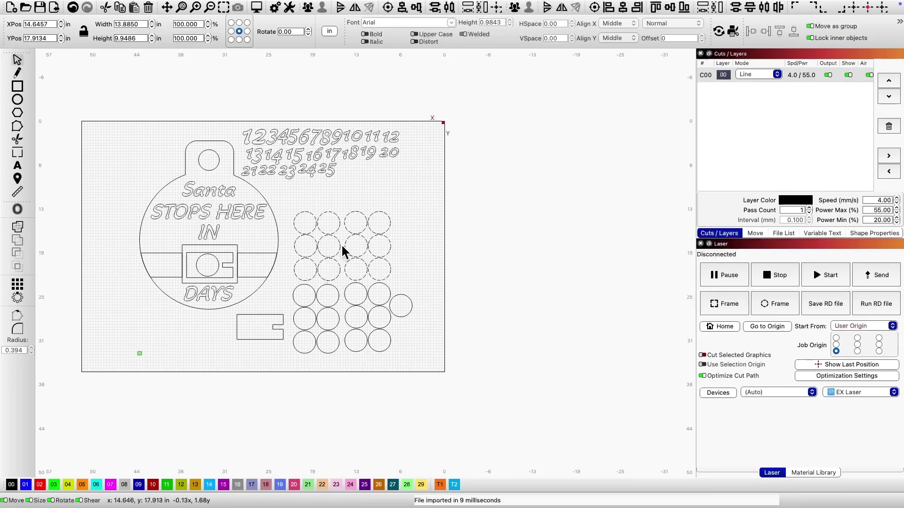
left_click(289, 194)
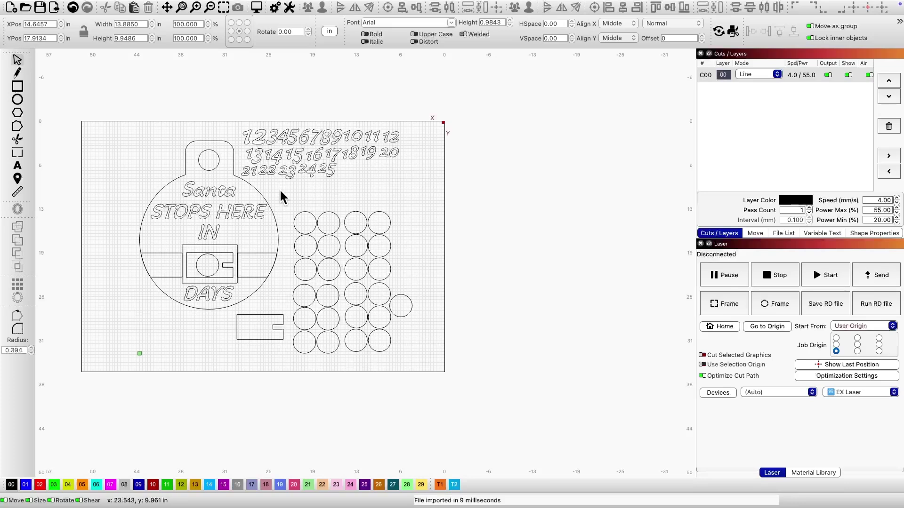
left_click_drag(282, 189, 448, 399)
left_click_drag(355, 281, 541, 289)
- Move the numbers, Santa STOPS HERE IN DAYS text and belt strip off the ornament
left_click_drag(342, 159, 562, 151)
left_click_drag(131, 177, 286, 248)
left_click_drag(208, 212, 524, 394)
left_click_drag(168, 285, 253, 314)
left_click_drag(229, 307, 548, 426)
left_click_drag(277, 278, 619, 317)
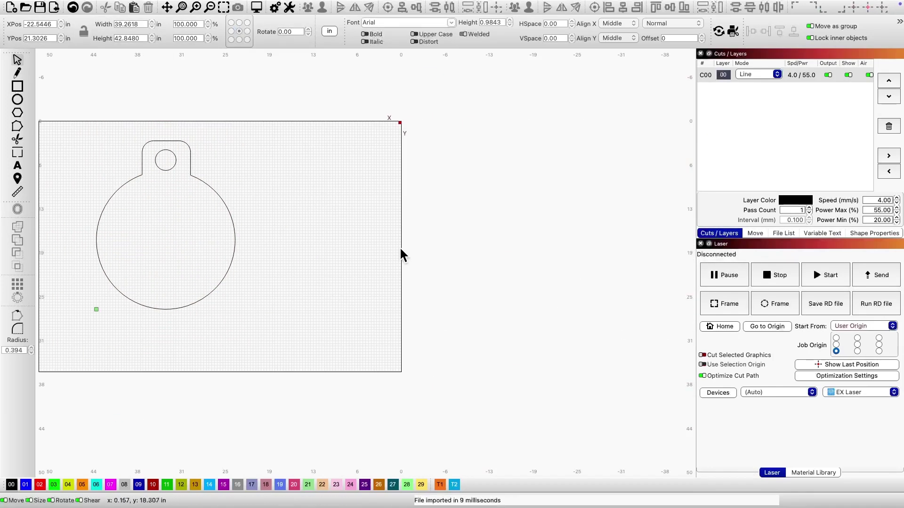
- Set layer C00 speed to 24 and preview the backing cut at x20, about 1:26
double_click(807, 77)
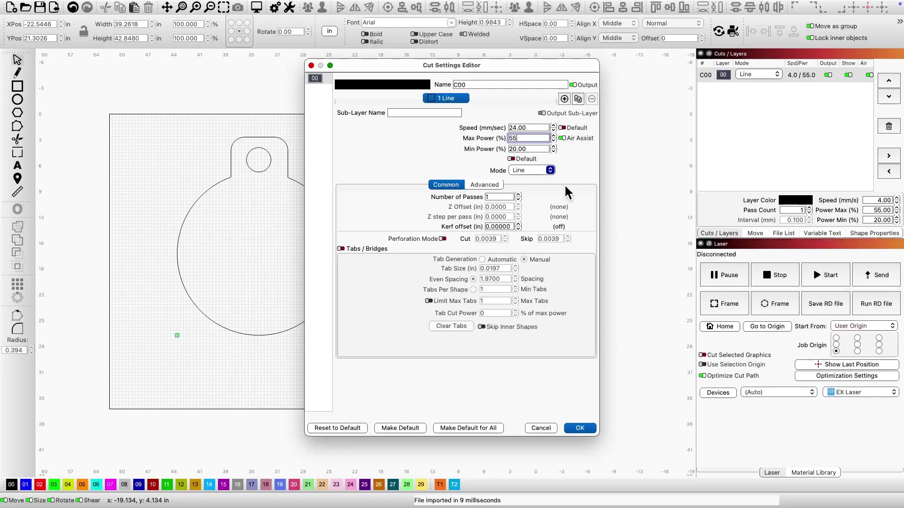
left_click(580, 428)
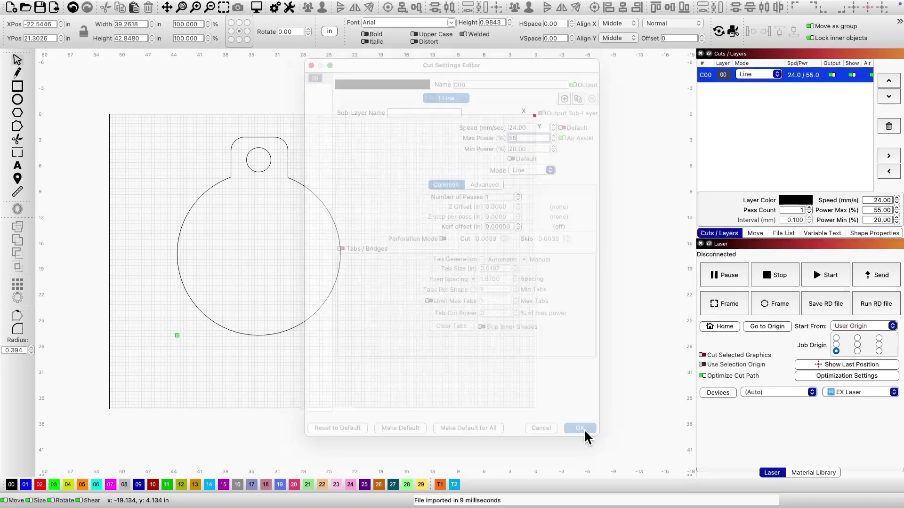
left_click(256, 8)
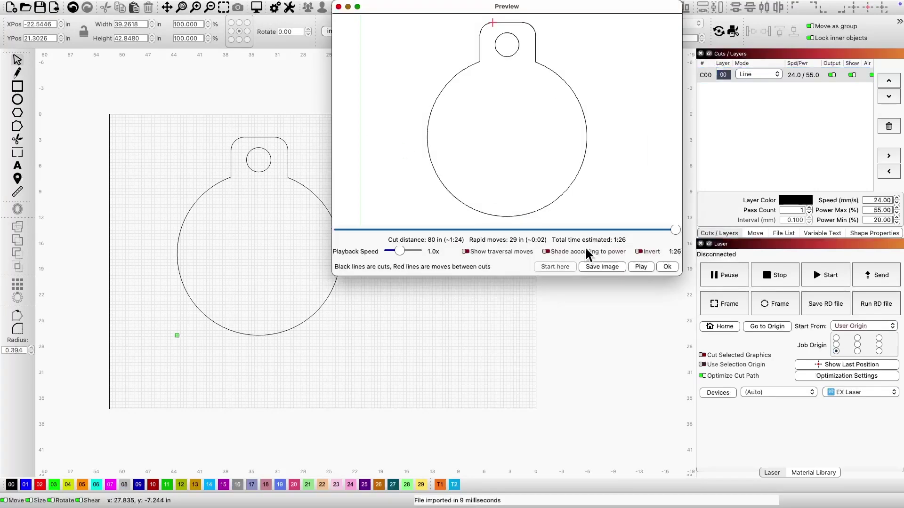
left_click(641, 267)
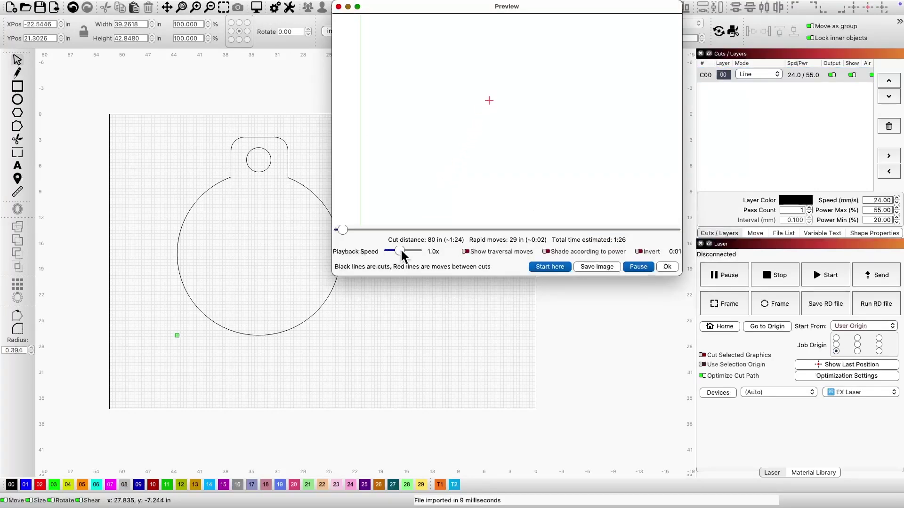
left_click_drag(401, 249, 411, 250)
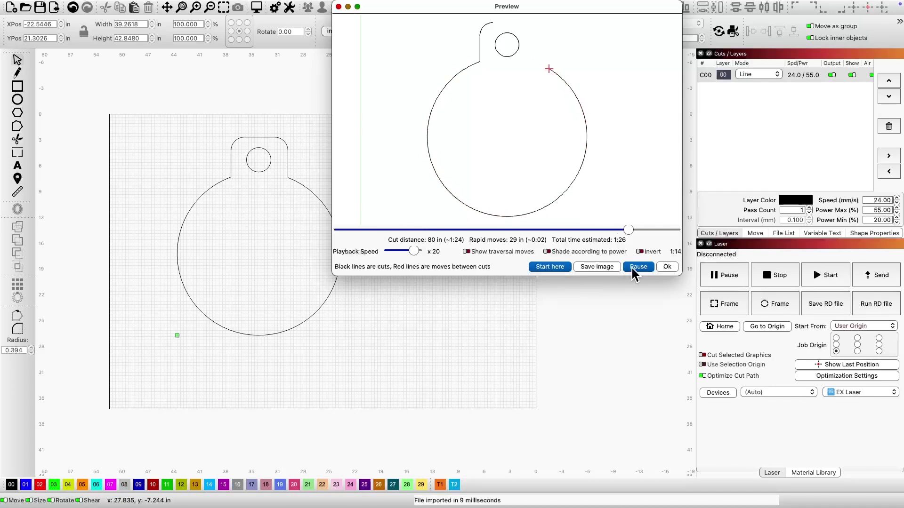
left_click(668, 267)
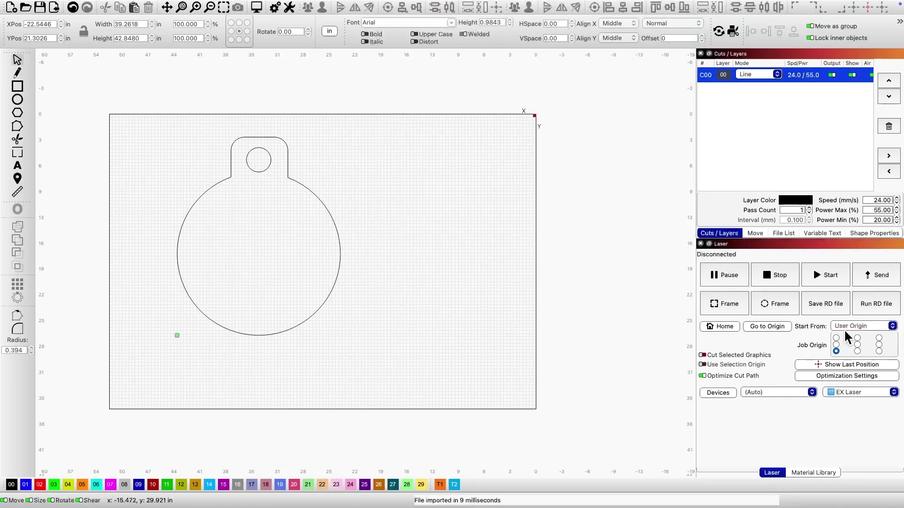
- Save the ornament backing job as the RD file RedBack on the USB DISK
left_click(825, 304)
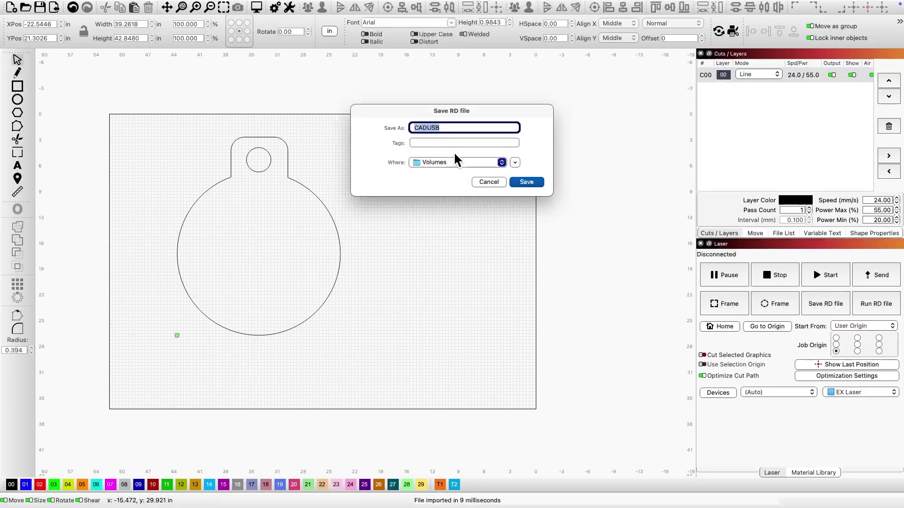
left_click(454, 155)
left_click(473, 196)
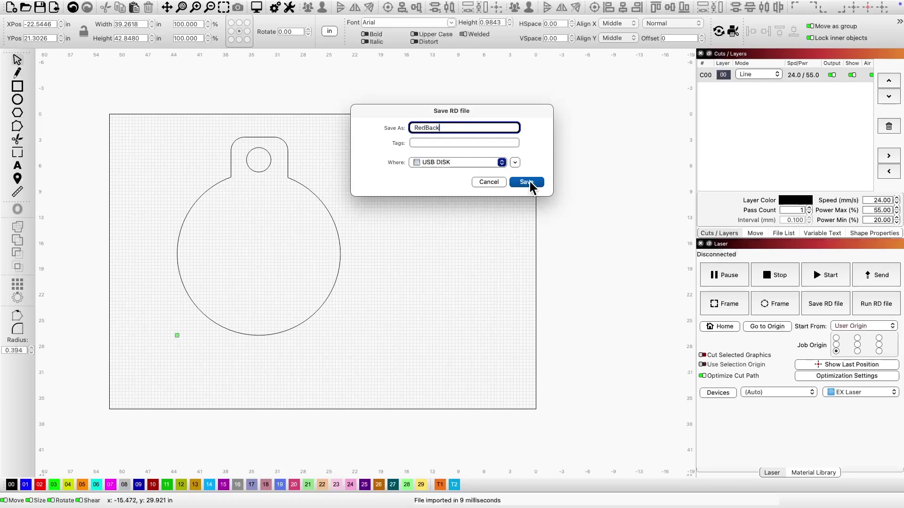
left_click(527, 182)
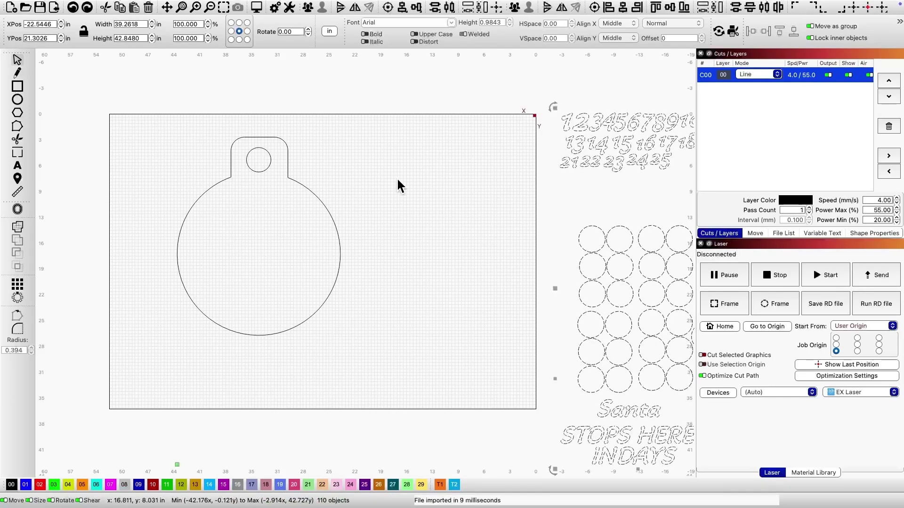
- Paste the buckle back into the ornament and move both off the board to the right
key("Escape")
left_click(277, 178)
left_click(431, 183)
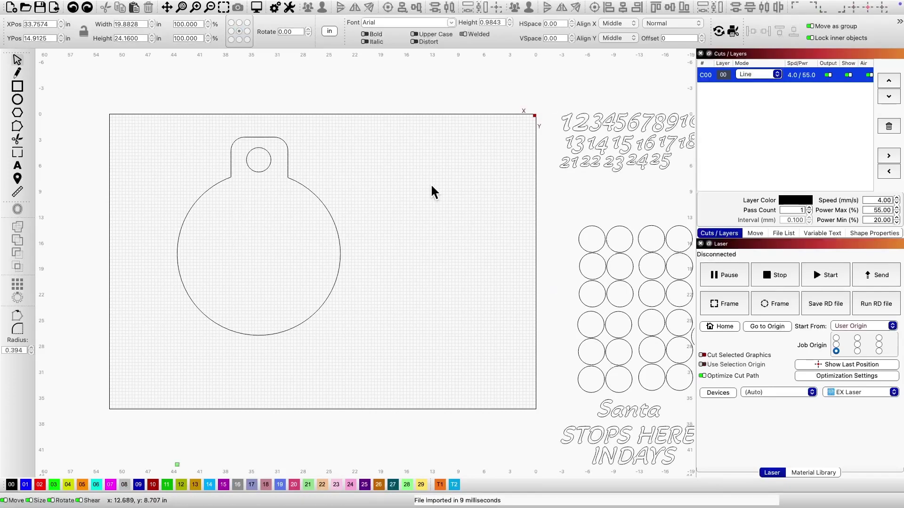
key("ctrl+v")
key("Escape")
scroll(201, 191, "down", 2)
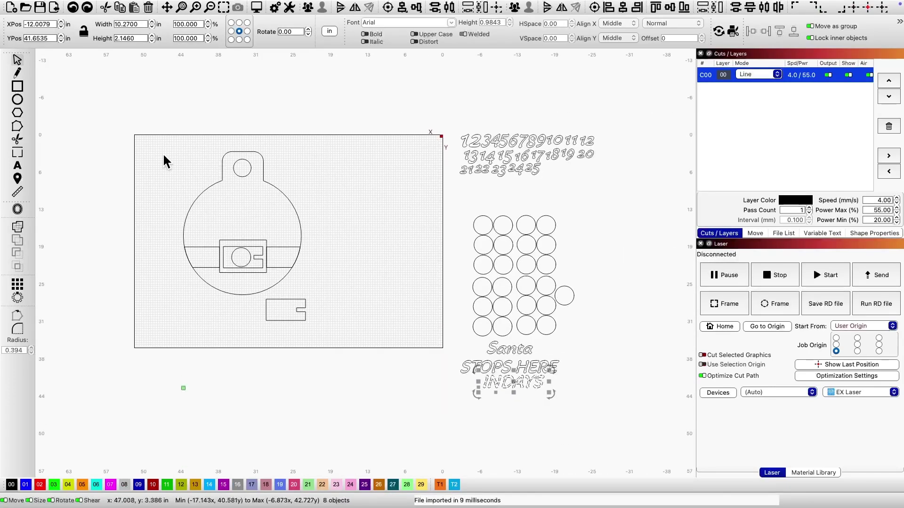
left_click_drag(244, 236, 634, 279)
- Bring the circle grid and Santa text onto the board, placing INDAYS right beside Santa
left_click_drag(418, 199, 590, 427)
left_click_drag(524, 317, 195, 226)
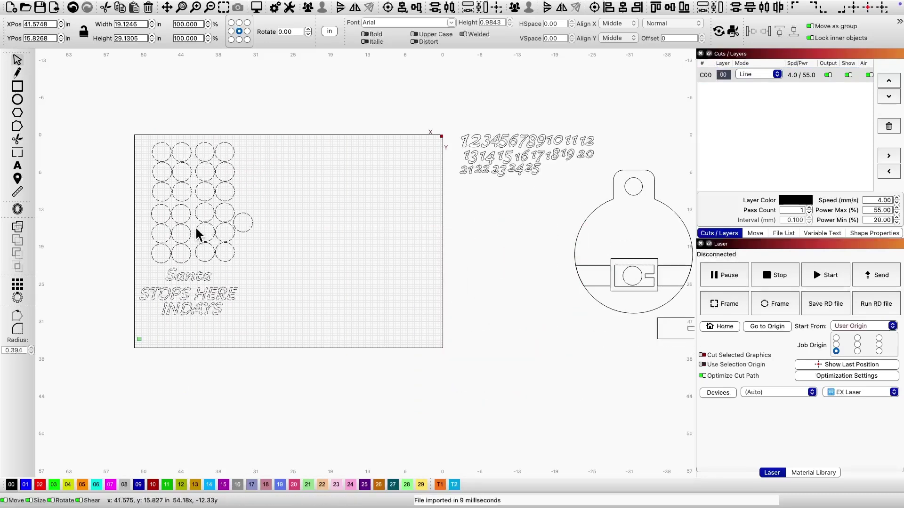
scroll(142, 277, "up", 2)
left_click_drag(134, 299, 270, 326)
left_click_drag(189, 307, 257, 267)
key("ctrl+z")
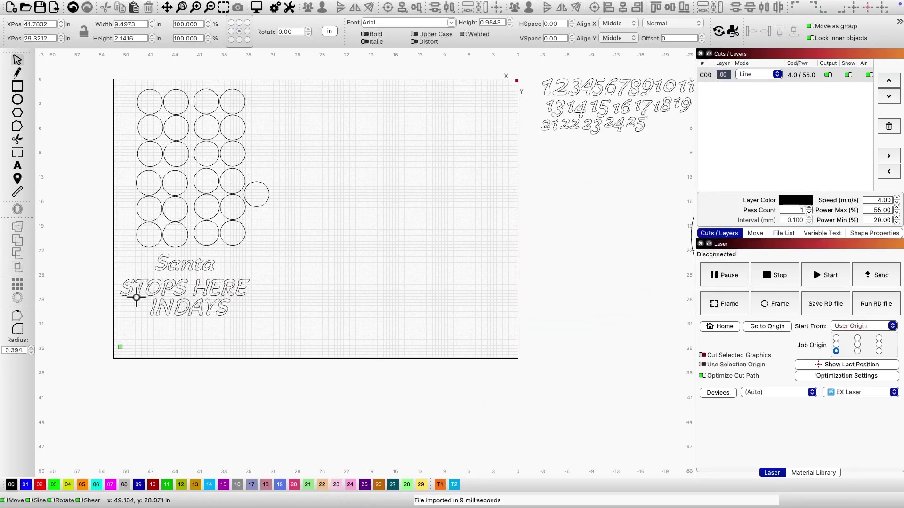
scroll(137, 298, "up", 2)
left_click_drag(143, 298, 269, 340)
left_click_drag(211, 318, 284, 259)
left_click_drag(121, 236, 225, 261)
left_click_drag(188, 254, 132, 258)
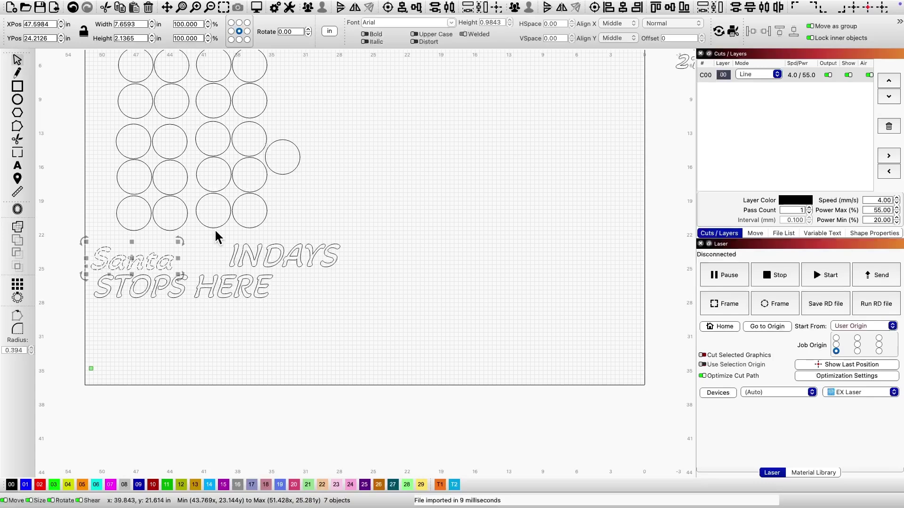
left_click_drag(269, 252, 235, 255)
left_click_drag(61, 234, 283, 300)
- Delete the numbers and ornament, then select all 50 objects on the board
scroll(220, 366, "down", 3)
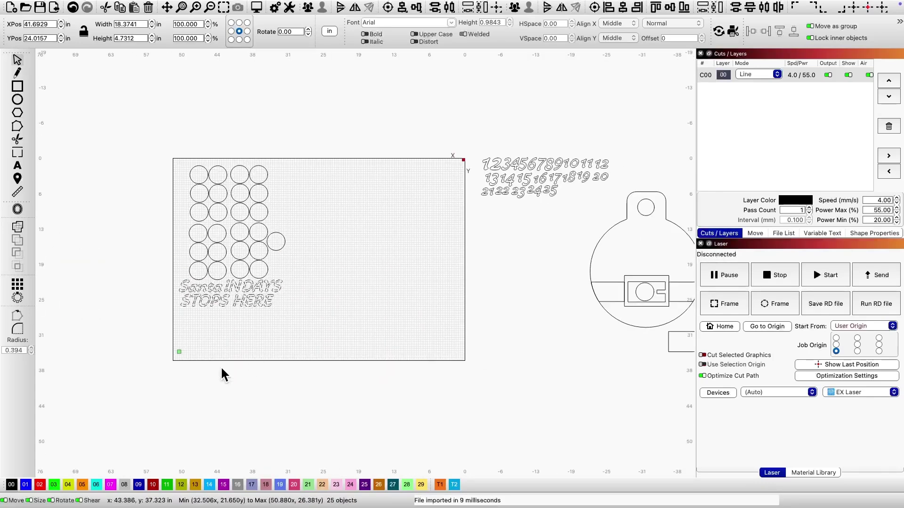
left_click_drag(325, 207, 524, 385)
key("Delete")
scroll(184, 301, "up", 3)
left_click_drag(212, 263, 279, 333)
left_click_drag(135, 183, 320, 400)
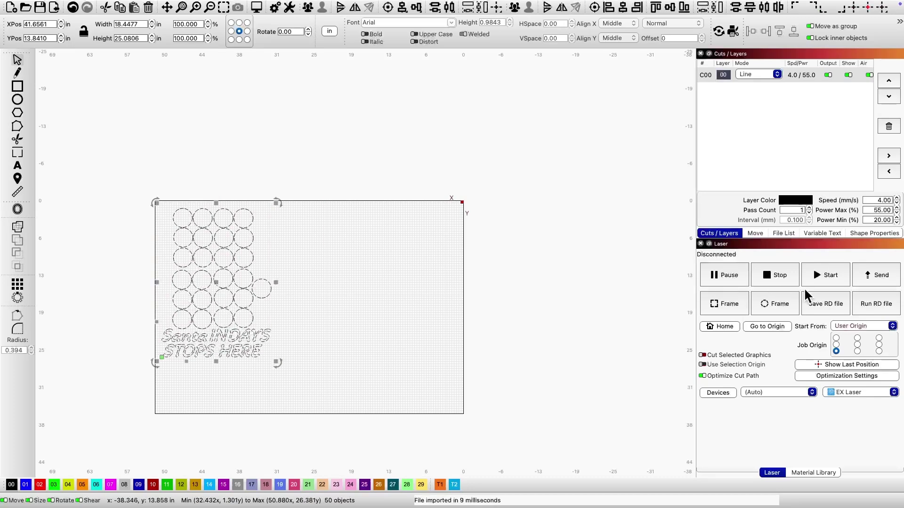
double_click(798, 76)
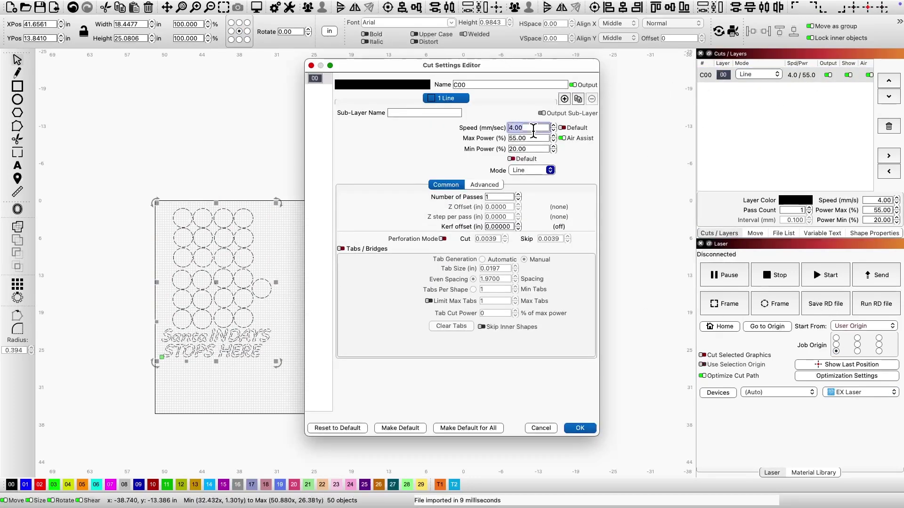
- Set the layer speed to 24 and preview the circles-and-lettering cut at x40, about 8:07
type("24")
left_click(580, 428)
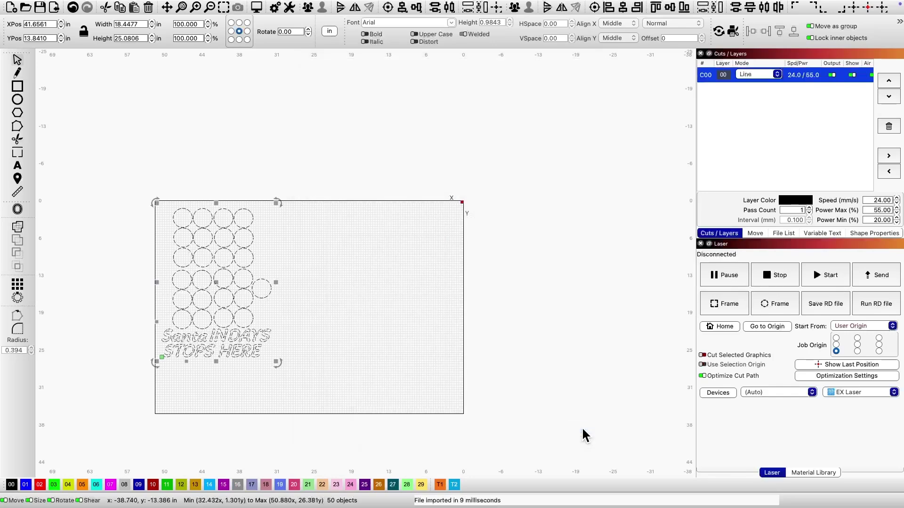
left_click(257, 9)
left_click(358, 7)
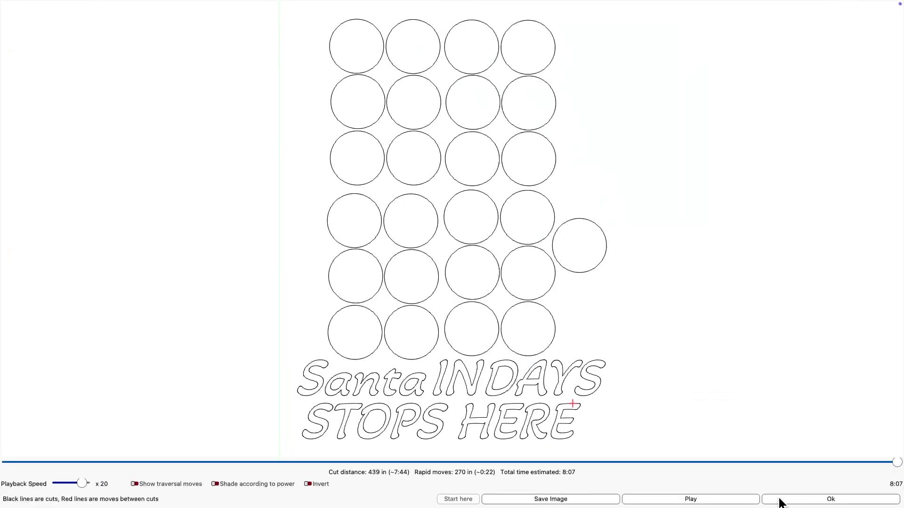
left_click(692, 499)
left_click_drag(79, 484, 86, 485)
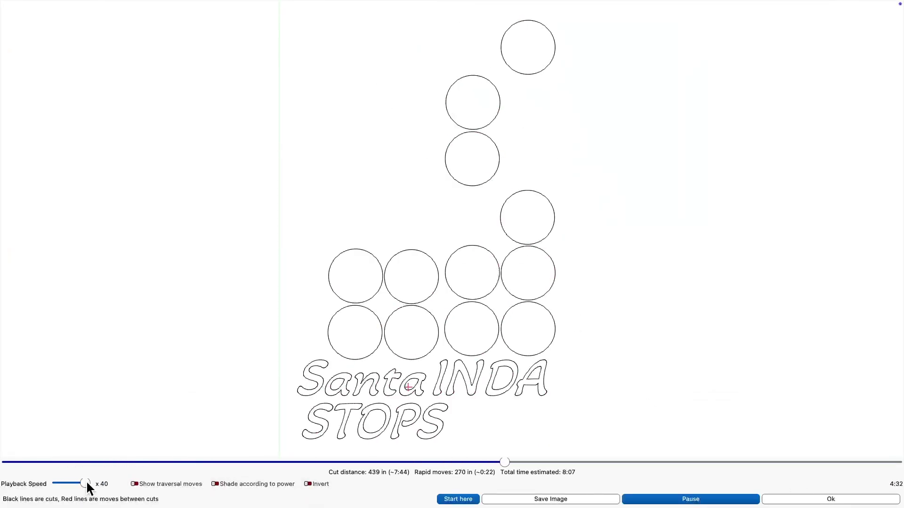
left_click(814, 501)
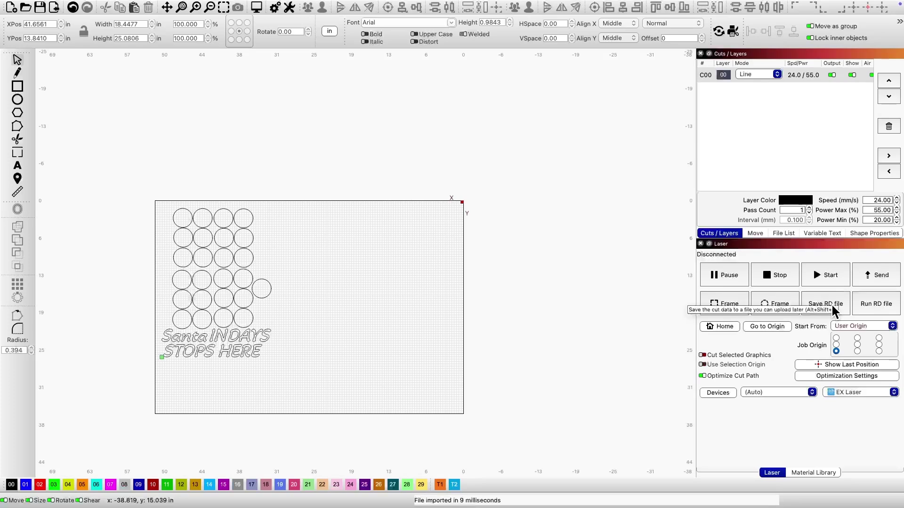
- Save the circles-and-lettering job as the RD file WhiteSantaStopsCut on the USB DISK
left_click(831, 303)
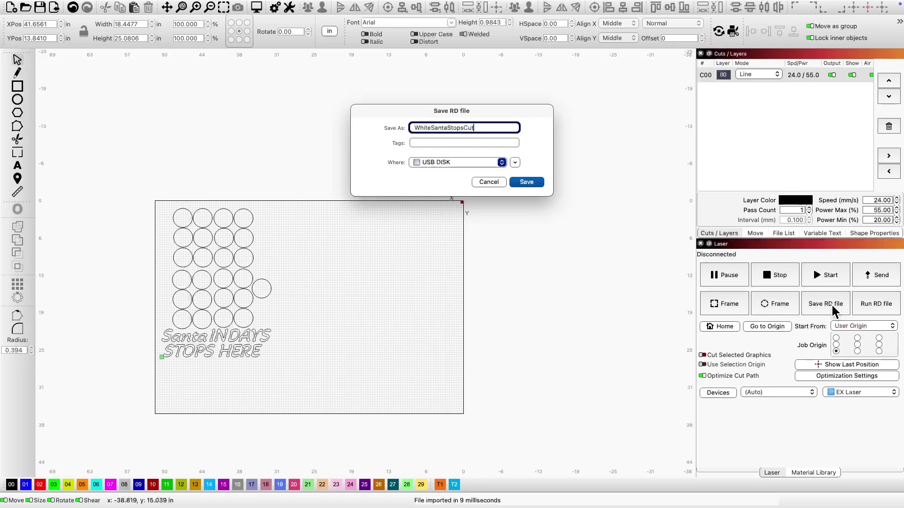
left_click(526, 182)
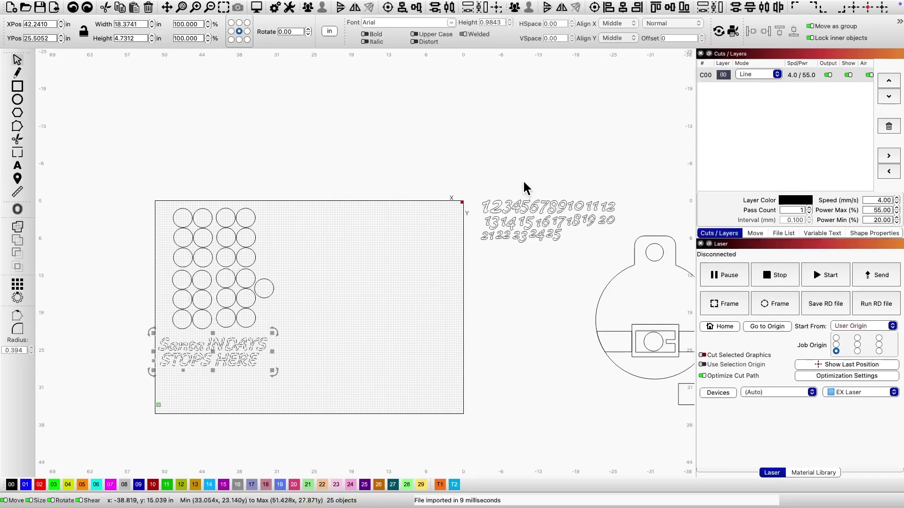
- Place the number set on the work area, set layer speed 24 and preview the cut
left_click_drag(278, 231, 252, 232)
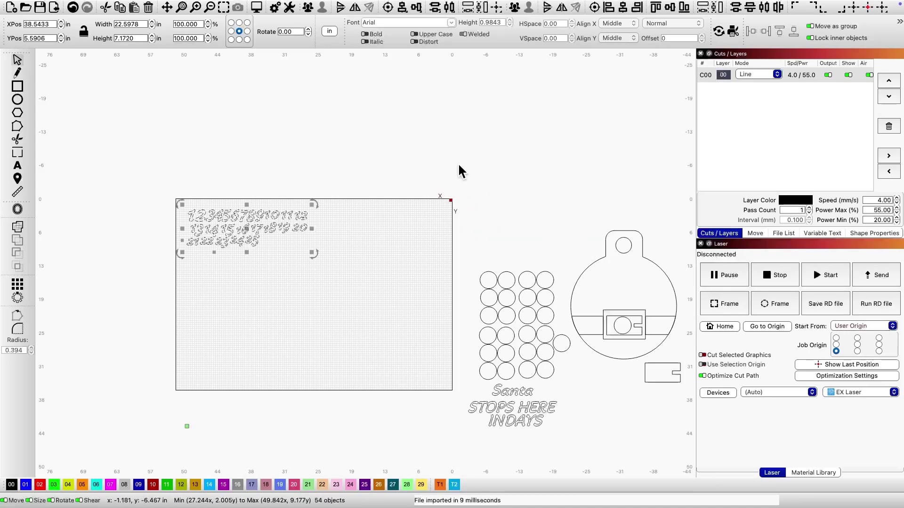
scroll(456, 343, "up", 5)
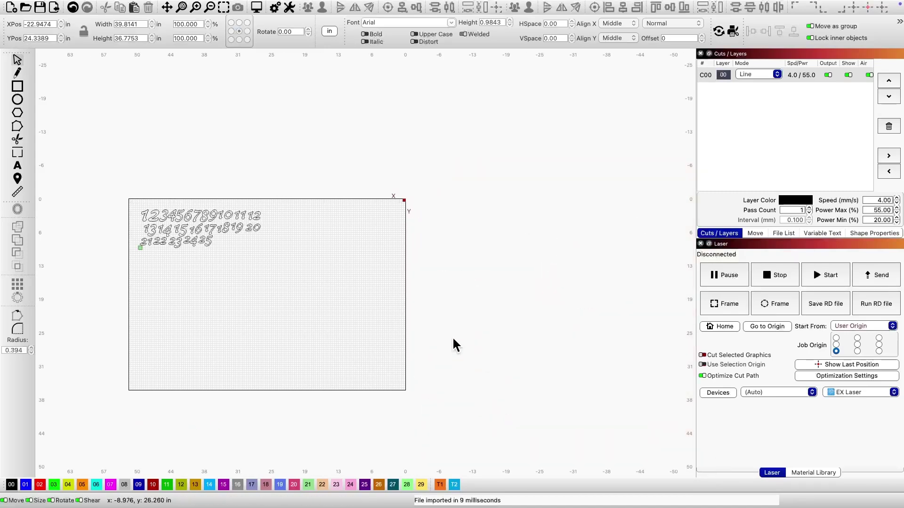
double_click(808, 76)
double_click(529, 126)
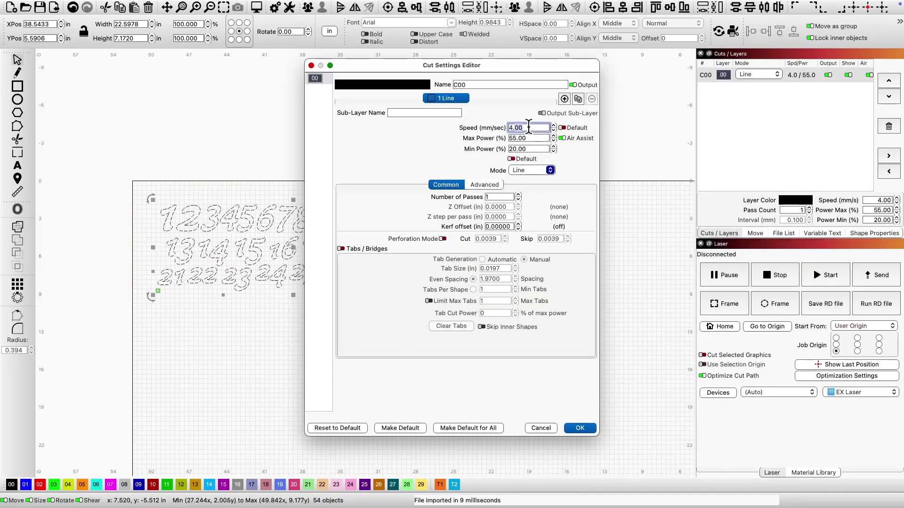
type("24")
left_click(580, 429)
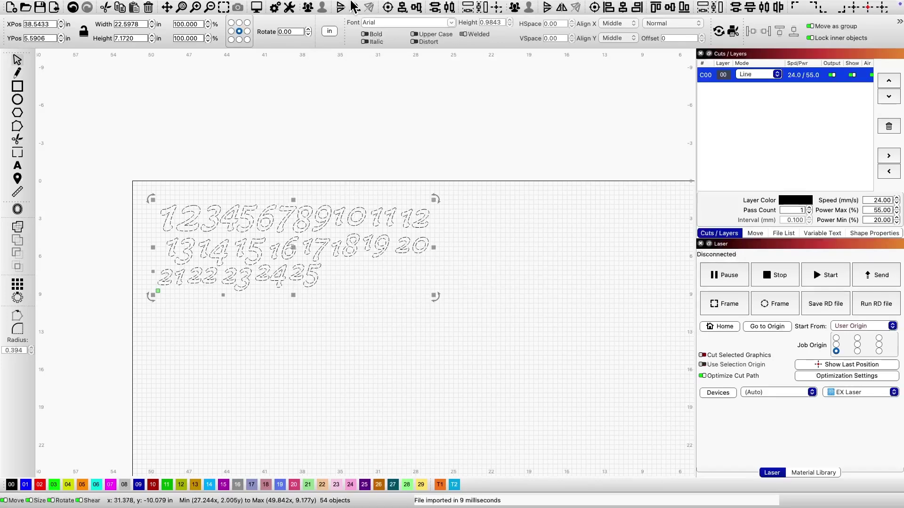
key("alt+p")
left_click(690, 499)
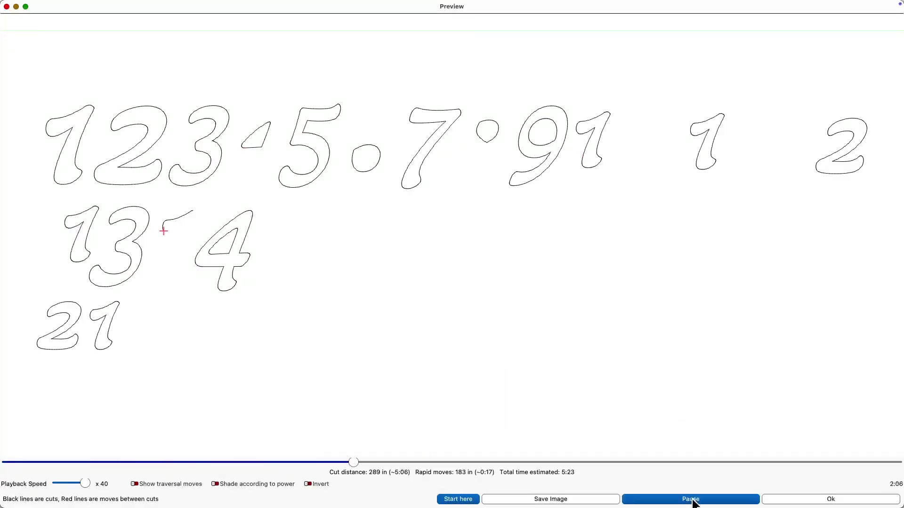
left_click(790, 502)
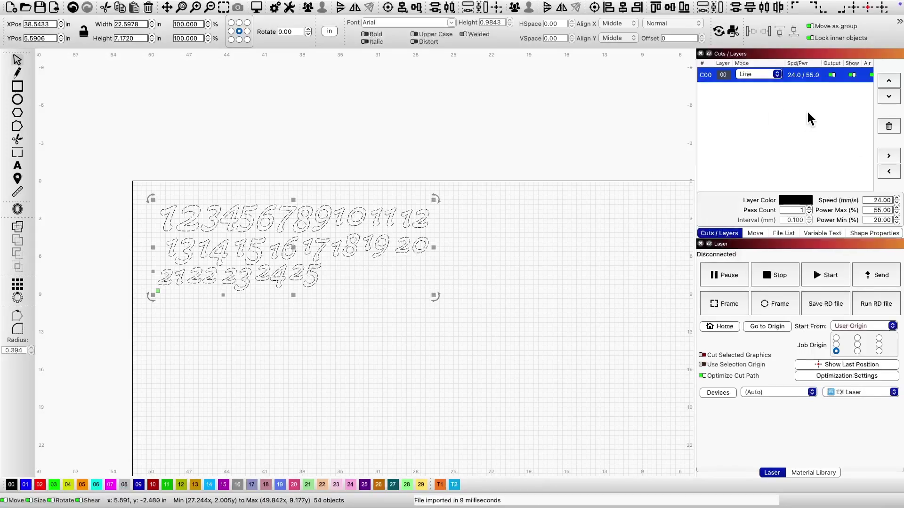
- Save the numbers job as the RD file GreenNumbers
left_click(835, 306)
type("Greennumber")
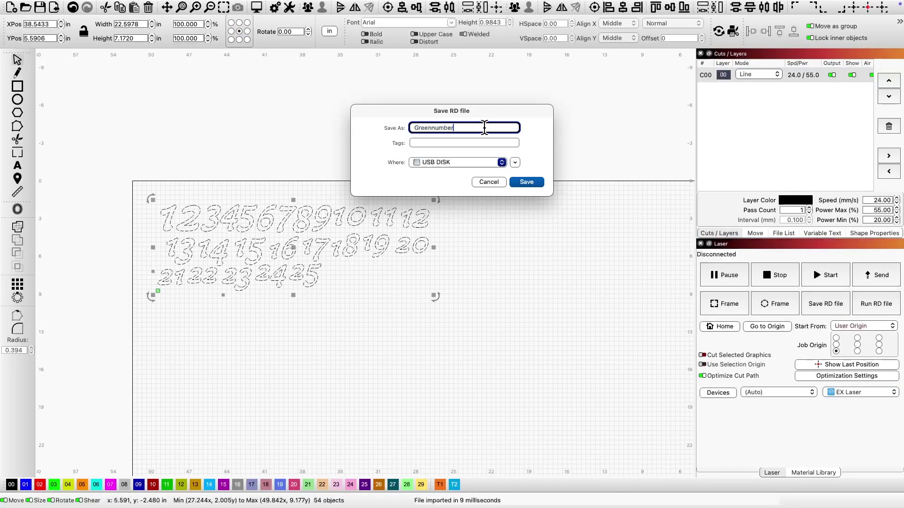
type("s")
left_click(434, 127)
left_click(526, 182)
- Move the buckle onto the work area and delete all other artwork
scroll(261, 284, "down", 5)
scroll(416, 310, "up", 2)
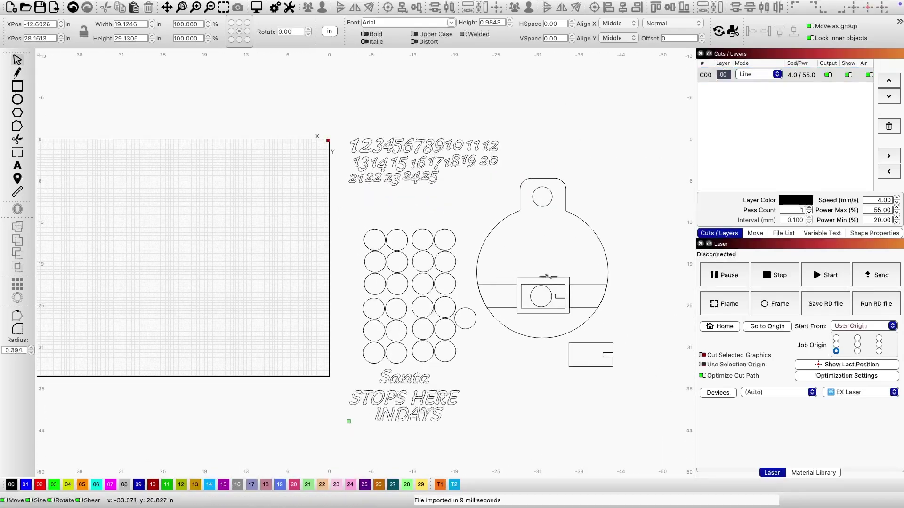
left_click_drag(548, 277, 221, 192)
key("ctrl+shift+i")
key("Delete")
key("ctrl+a")
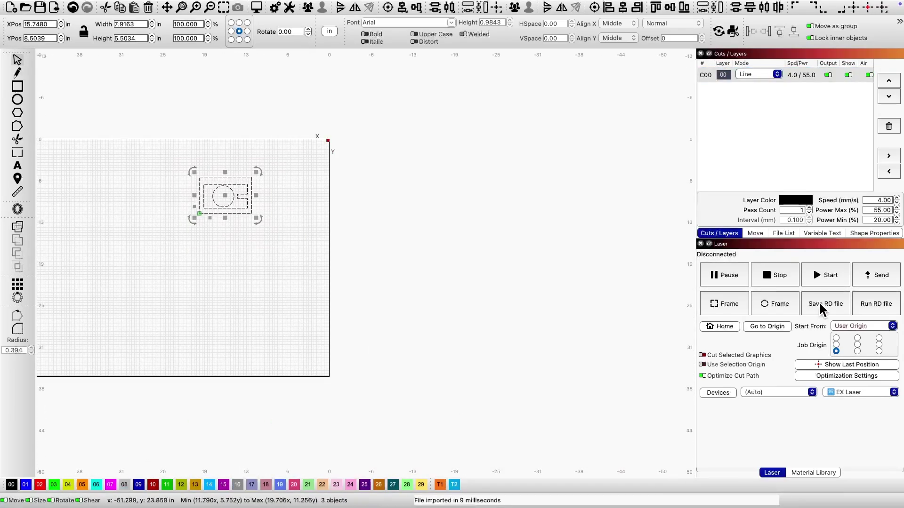
- Set the buckle layer speed to 24 and preview its cut, about 1:05
double_click(807, 75)
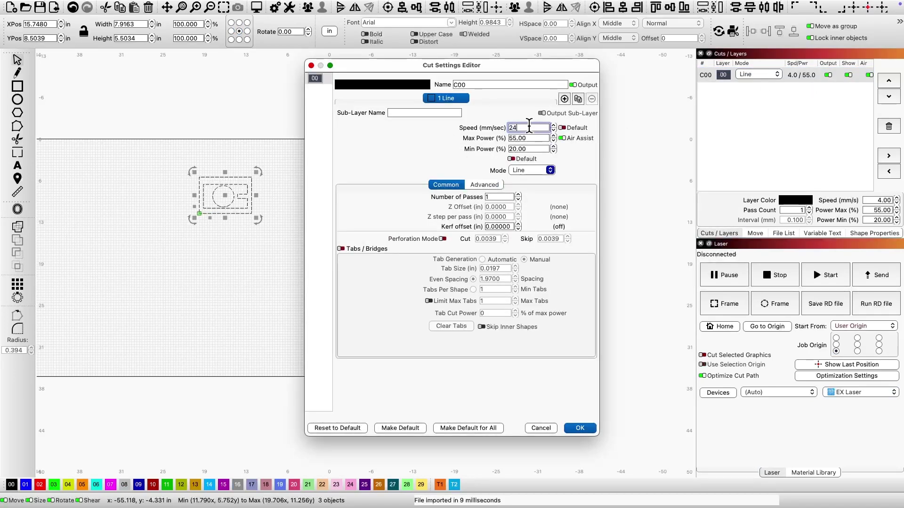
type("24")
left_click(583, 428)
key("alt+p")
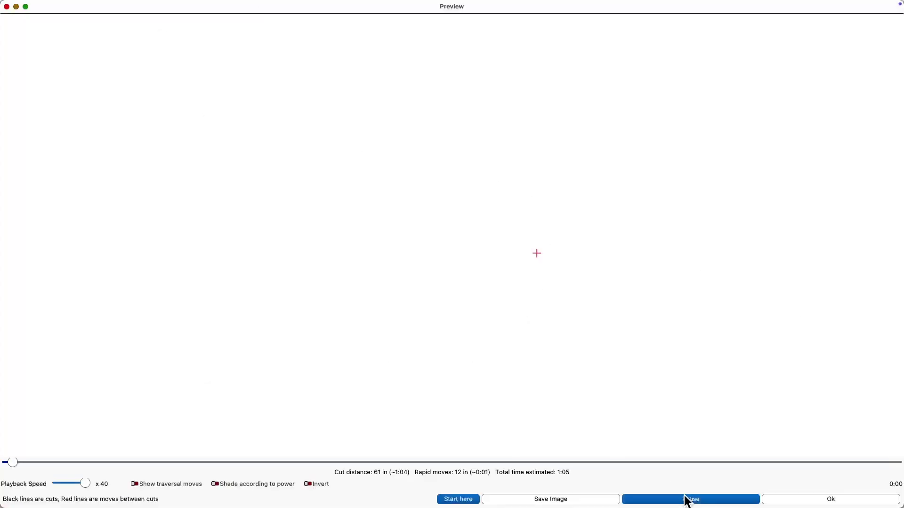
left_click(797, 500)
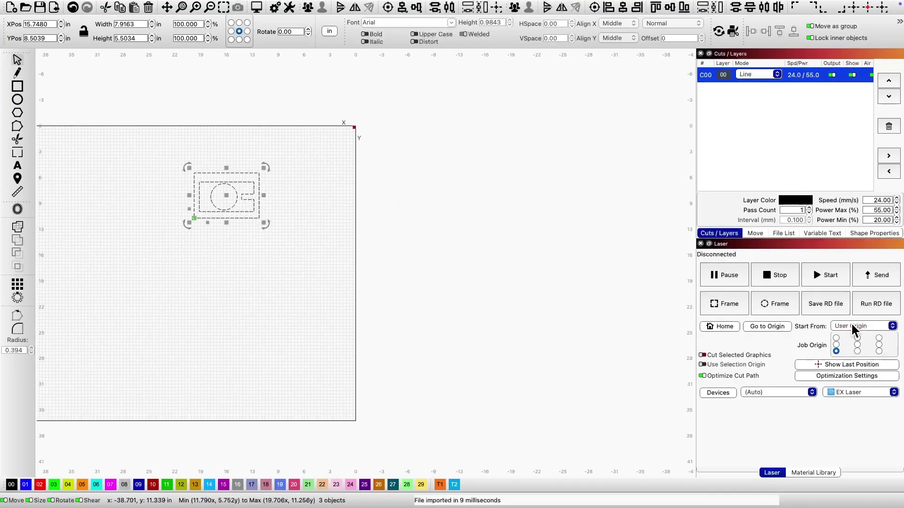
- Save the buckle job as the RD file GoldBelt on the USB DISK
left_click(818, 304)
type("GoldBelt")
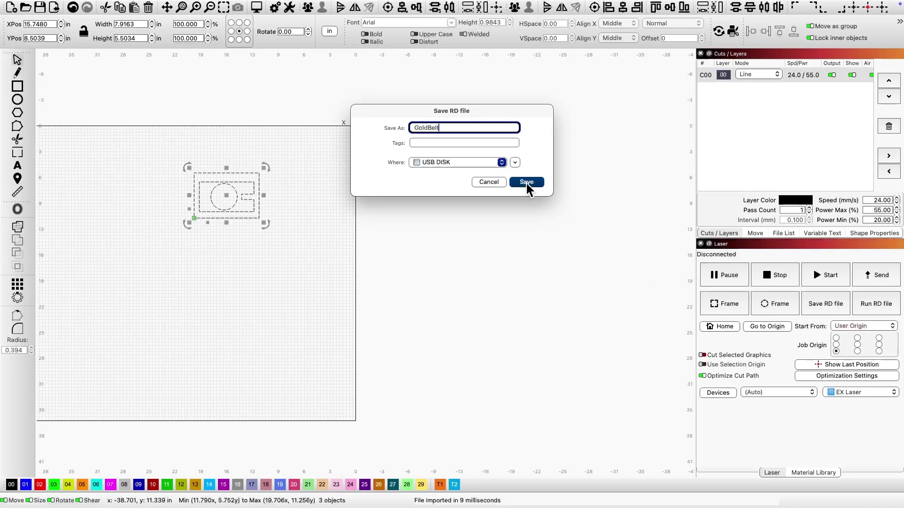
left_click(526, 181)
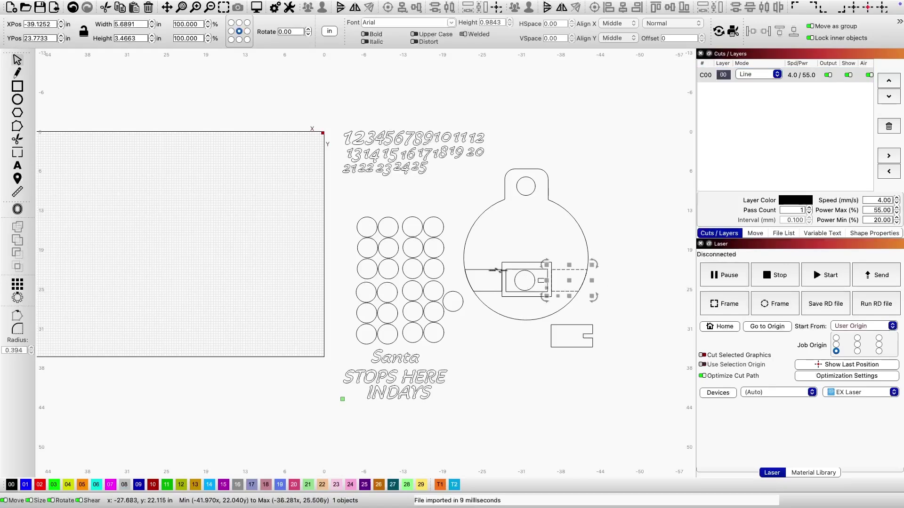
- Move the notched belt piece onto the work area and delete the leftover artwork
left_click_drag(572, 336, 204, 196)
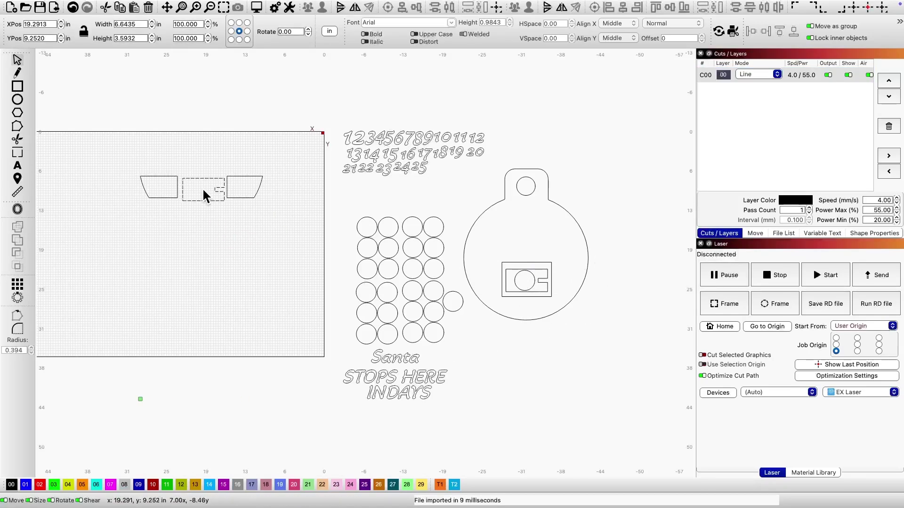
left_click_drag(332, 107, 622, 424)
key("Delete")
left_click_drag(124, 164, 182, 205)
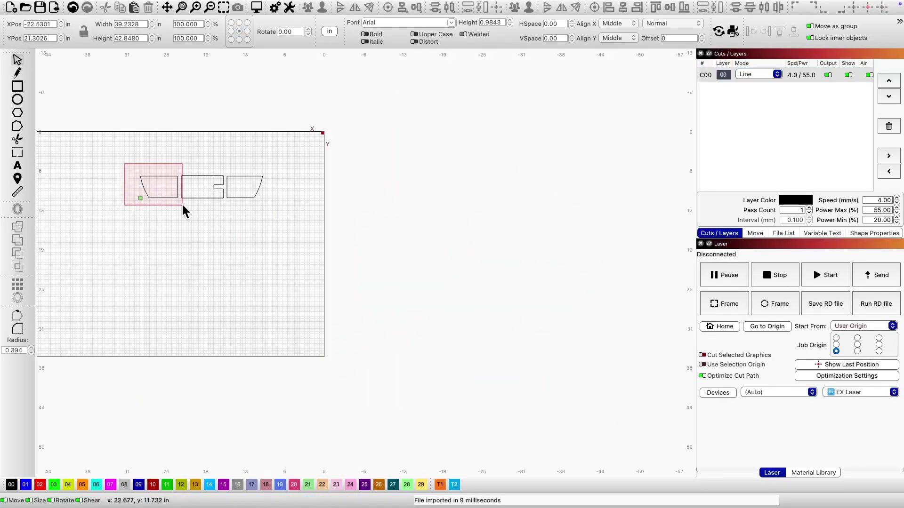
scroll(165, 193, "up", 5)
left_click_drag(405, 132, 589, 253)
scroll(402, 280, "down", 3)
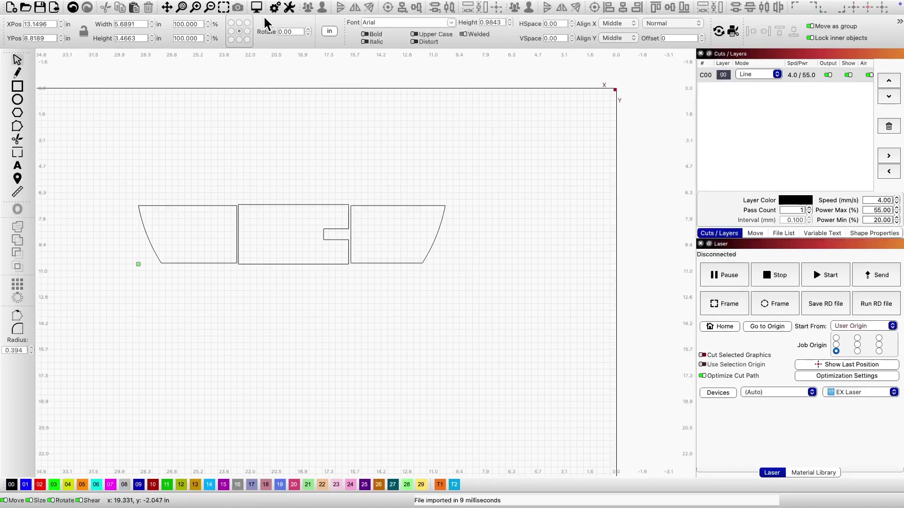
- Preview the belt cut at x40 and confirm the layer speed of 24
left_click(257, 7)
left_click(624, 500)
left_click_drag(75, 483, 84, 484)
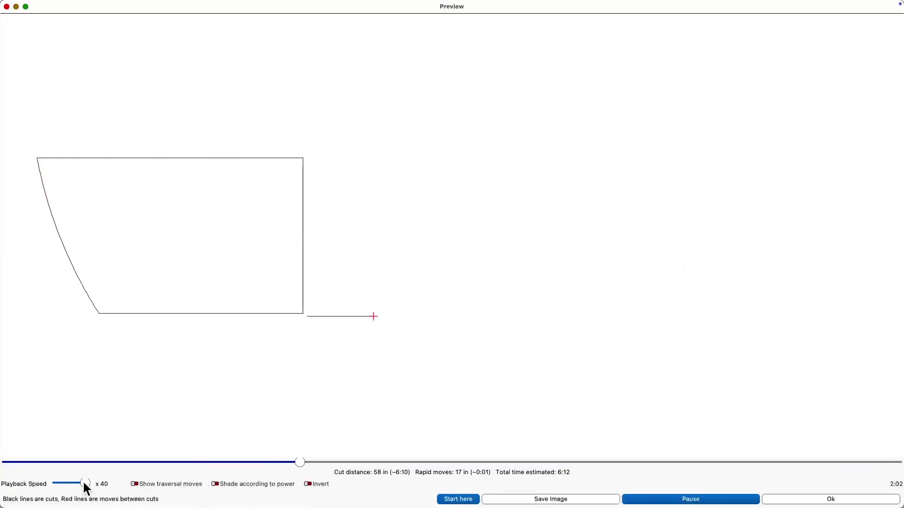
left_click(819, 498)
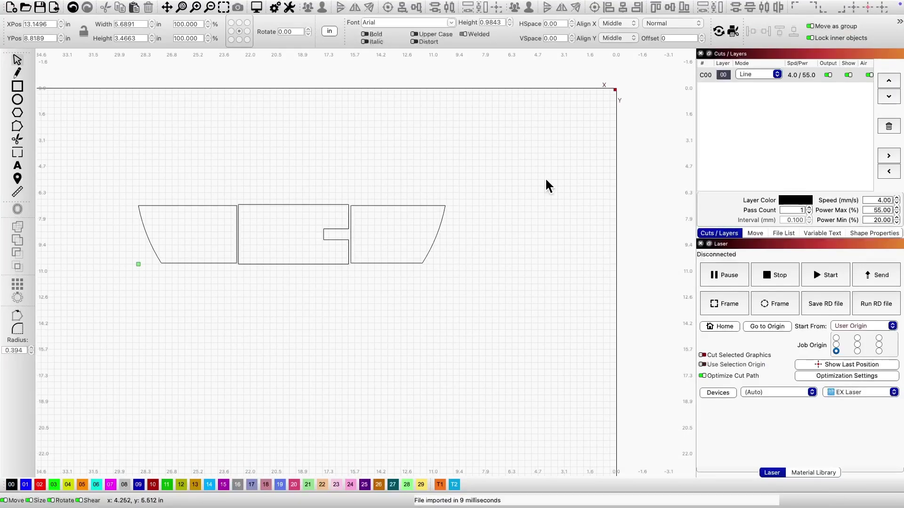
double_click(803, 74)
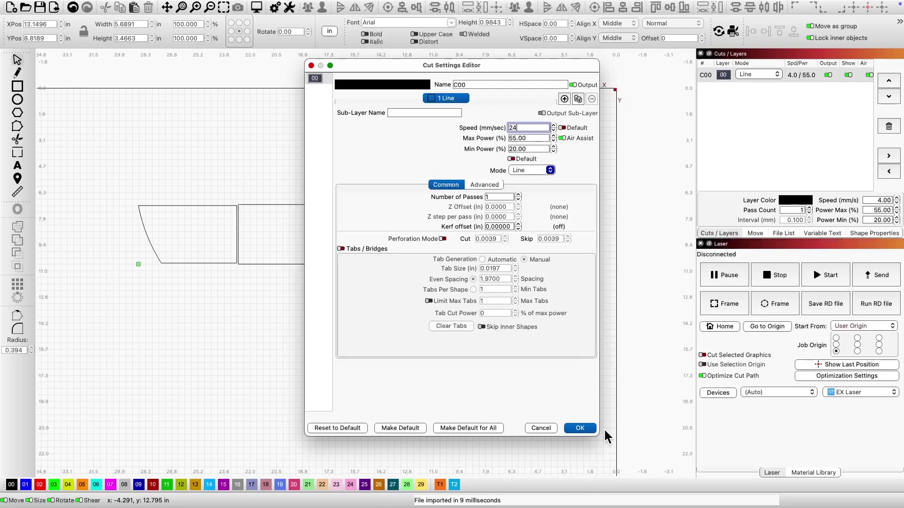
key("Return")
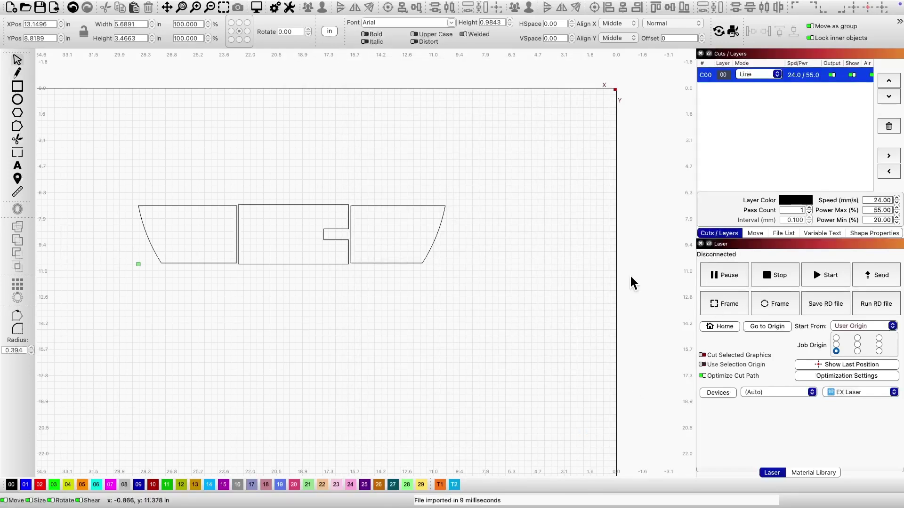
- Save the belt job as the RD file BlackBelt on the USB DISK, then undo once
left_click(827, 300)
type("Ba")
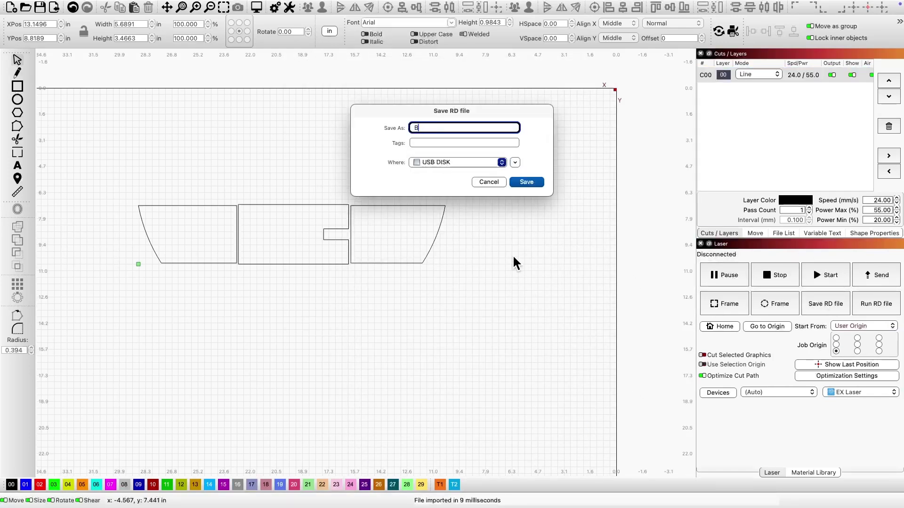
type("Belt")
left_click(540, 182)
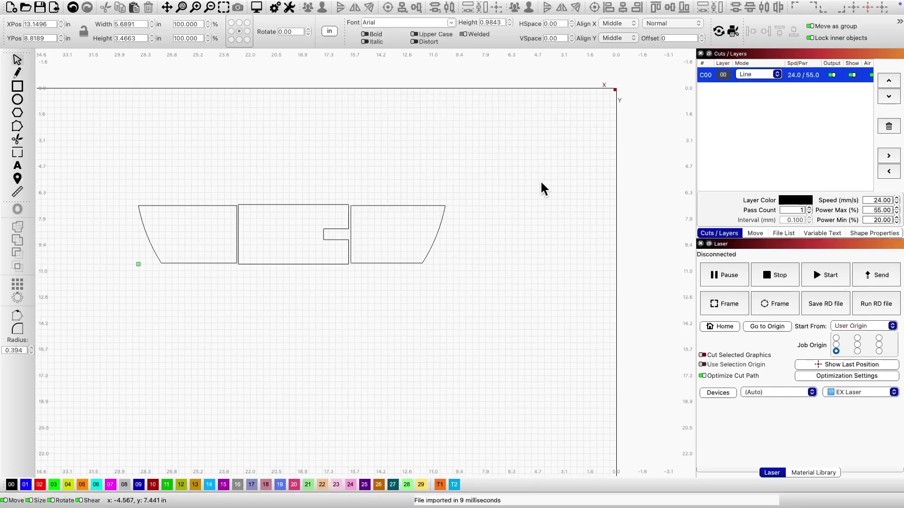
key("super+z")
key("super+z")
key("super+z")
key("super+z")
key("super+z")
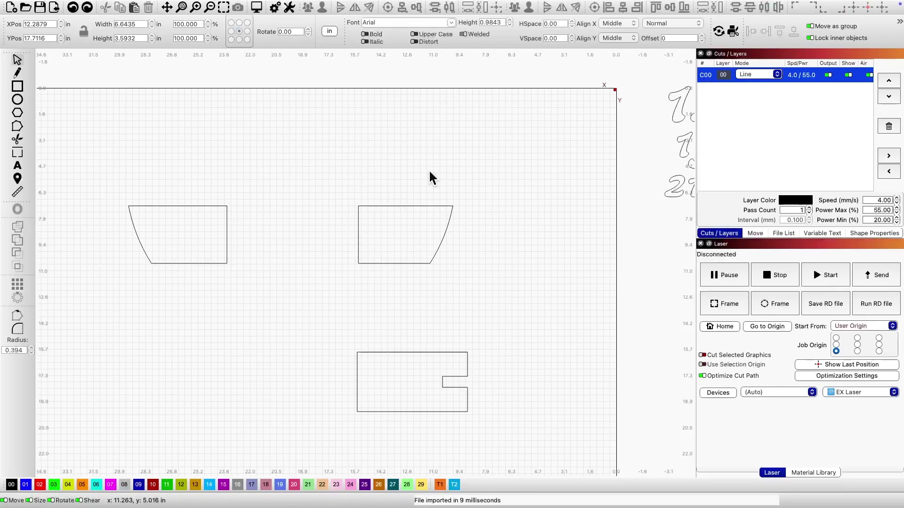
- Undo back to the ornament holding the Santa text, numbers and buckle, with the circles beside it
scroll(335, 227, "down", 5)
scroll(329, 244, "up", 1)
left_click(321, 266)
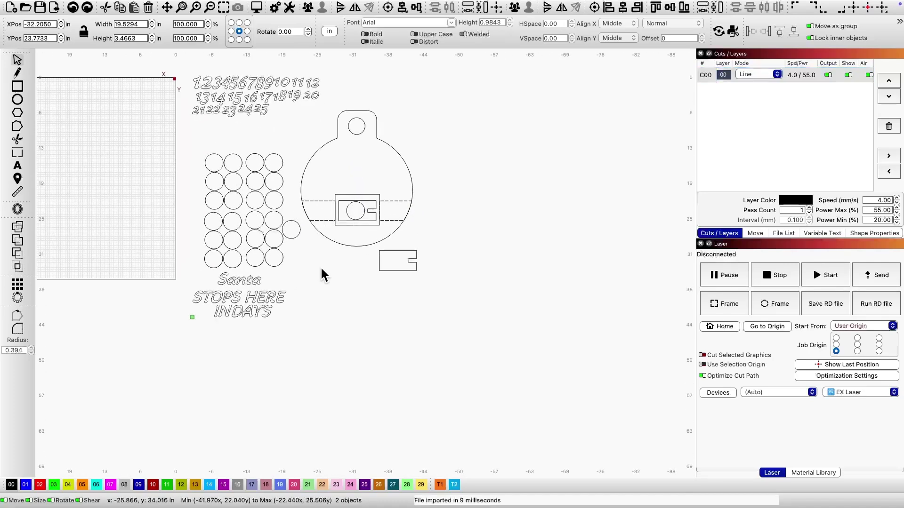
scroll(334, 246, "down", 2)
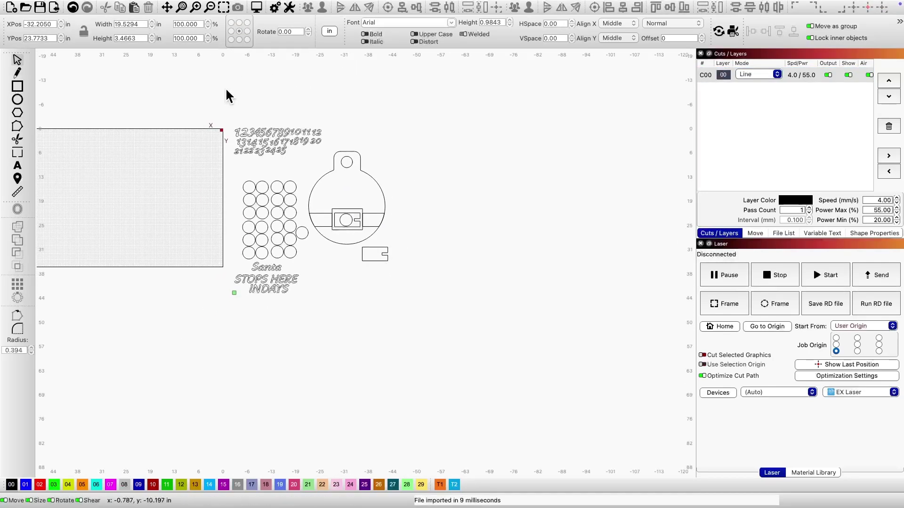
key("super+shift+z")
key("super+shift+z")
key("super+shift+z")
key("super+shift+z")
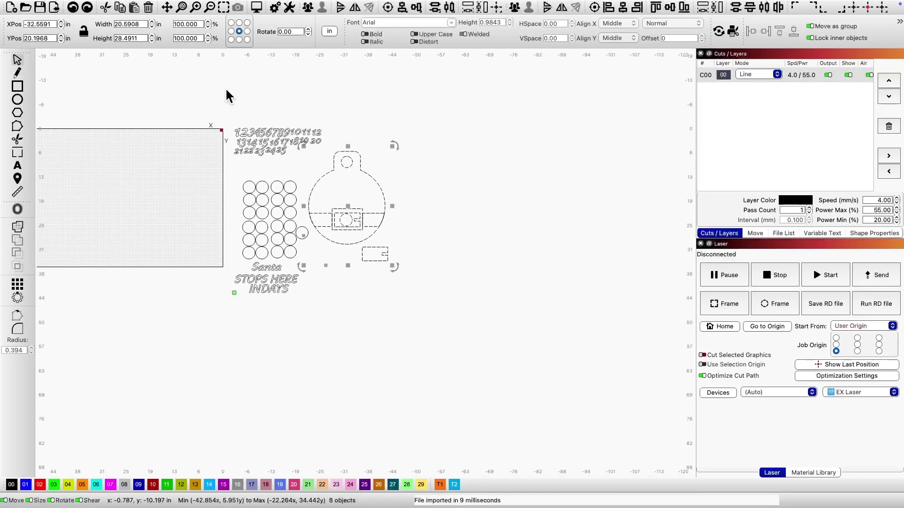
key("super+shift+z")
key("super+shift+z")
key("super+shift+z")
key("super+shift+z")
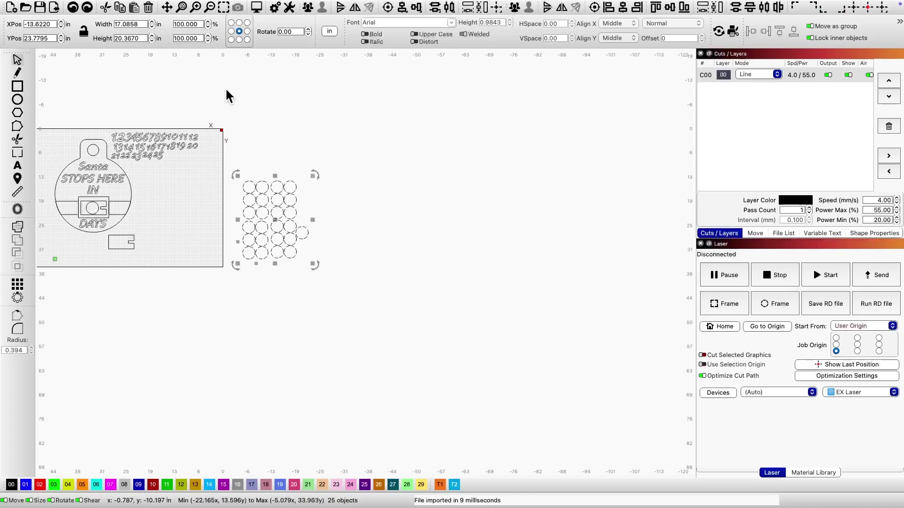